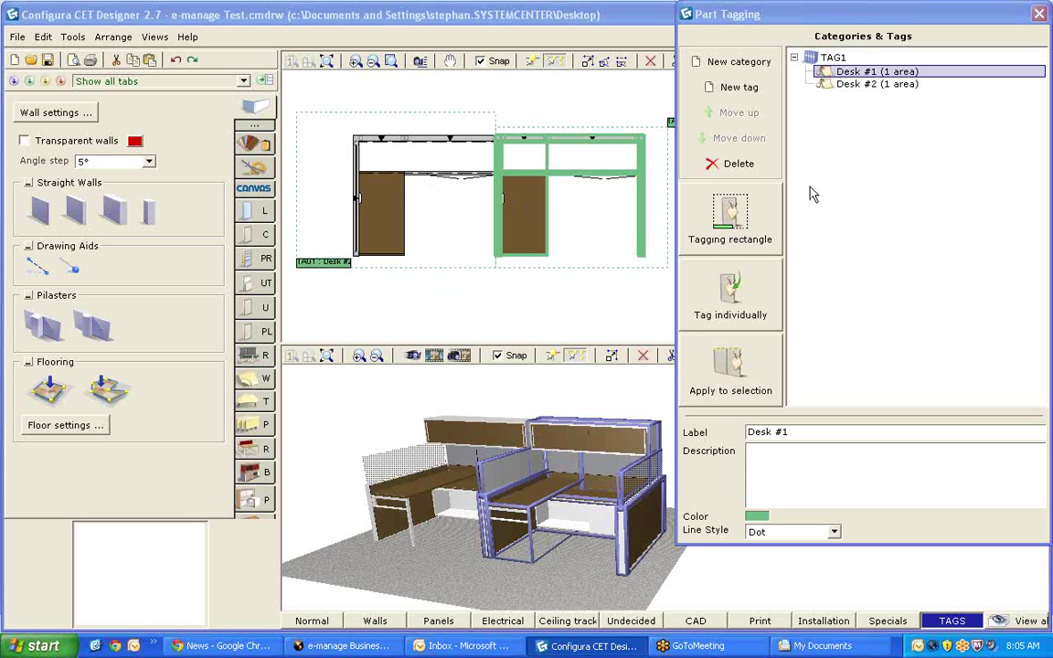
Compare the desks tagged Desk #1 and Desk #2 in the CET design.
click(827, 84)
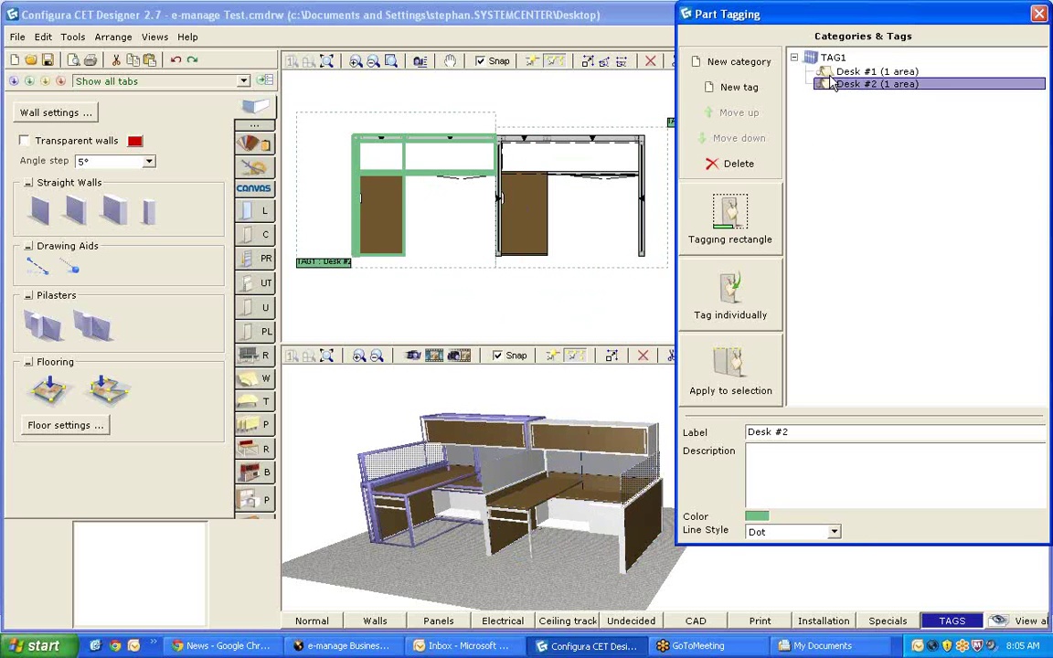
click(829, 74)
click(828, 85)
click(828, 73)
click(841, 85)
click(836, 74)
click(850, 86)
Export the order as Haworth SIF over e-manage Test.SIF, then switch to e-manage.
click(16, 39)
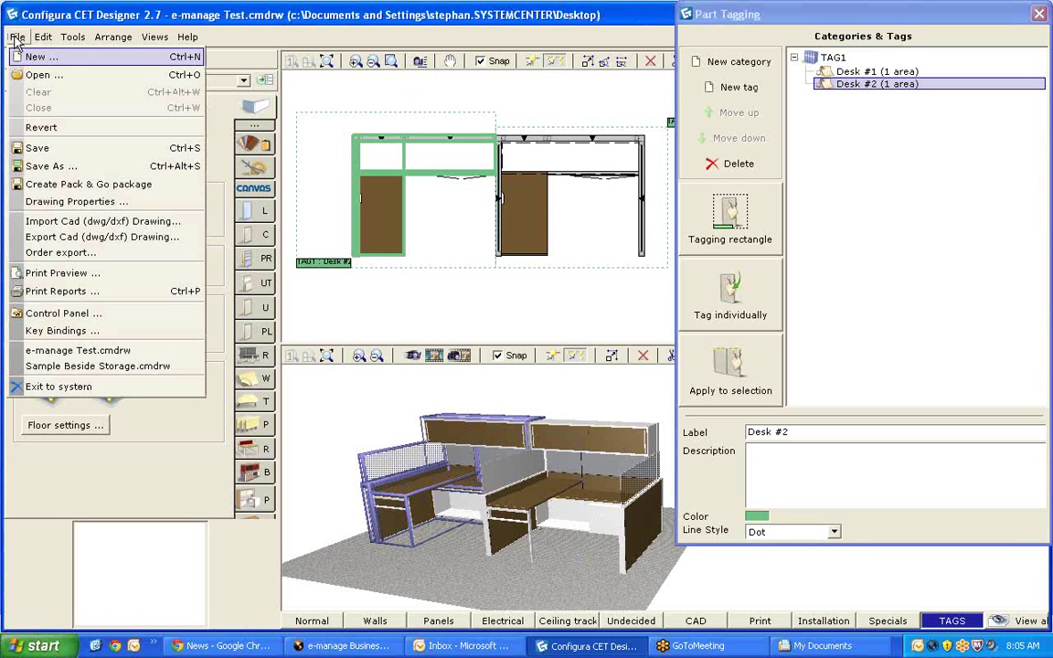
click(36, 260)
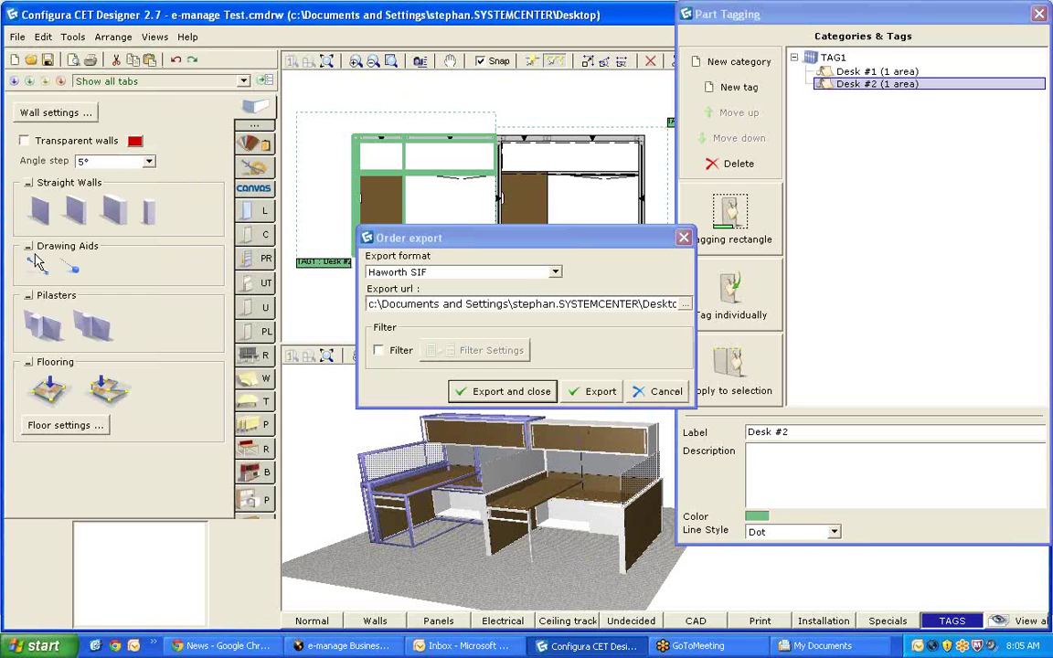
click(488, 400)
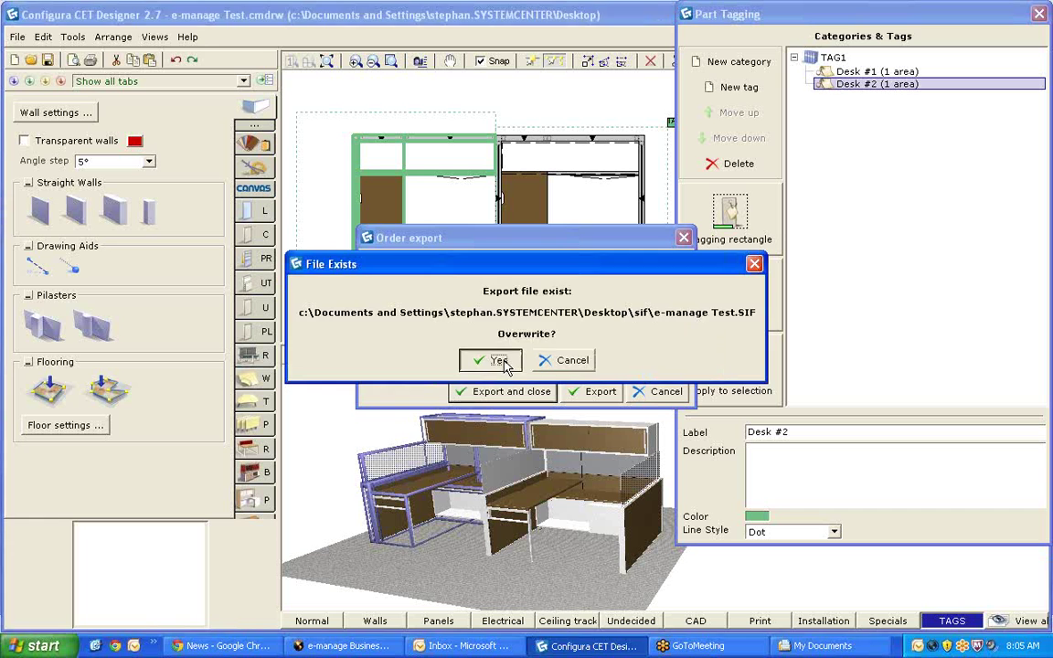
click(498, 361)
click(522, 343)
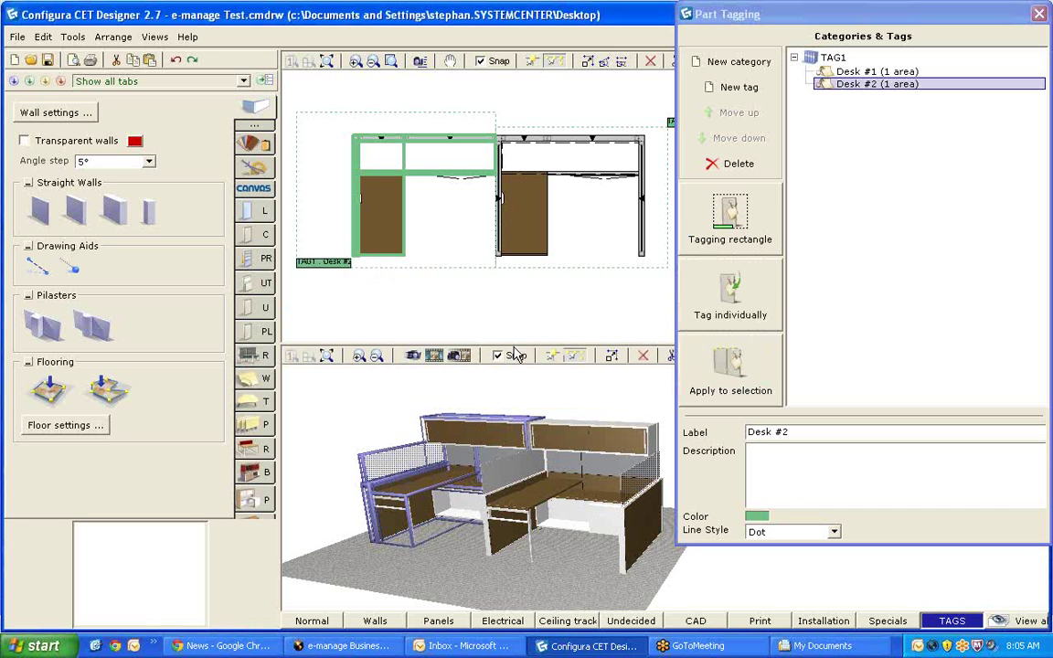
click(340, 647)
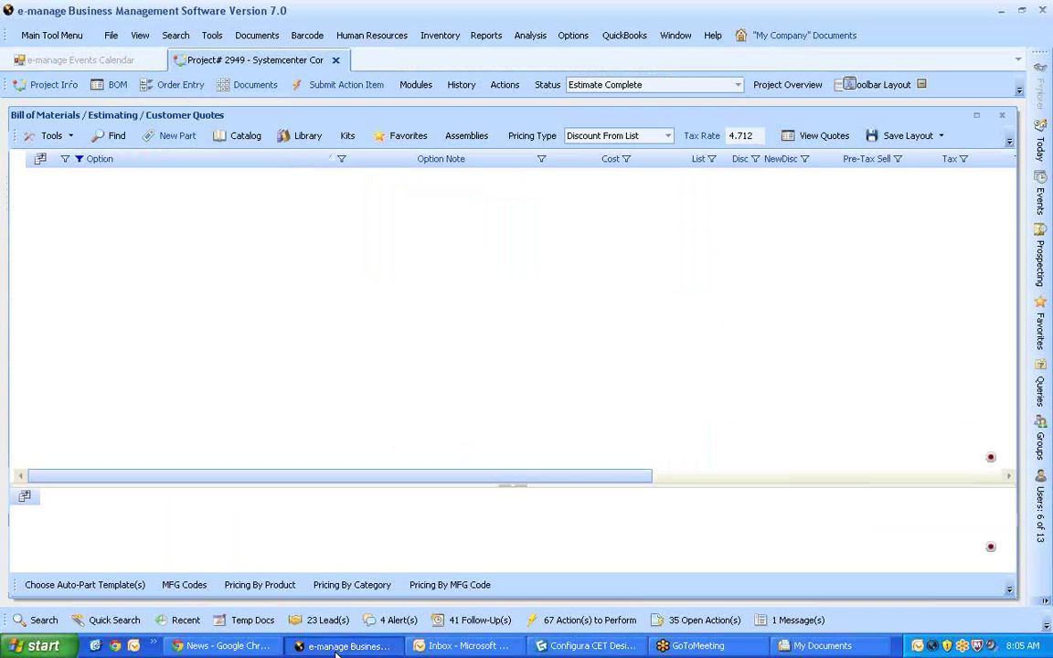
Uncheck the Spacesaver Mobile auto-part template and check 04) Furniture Line Item Quote instead.
click(57, 586)
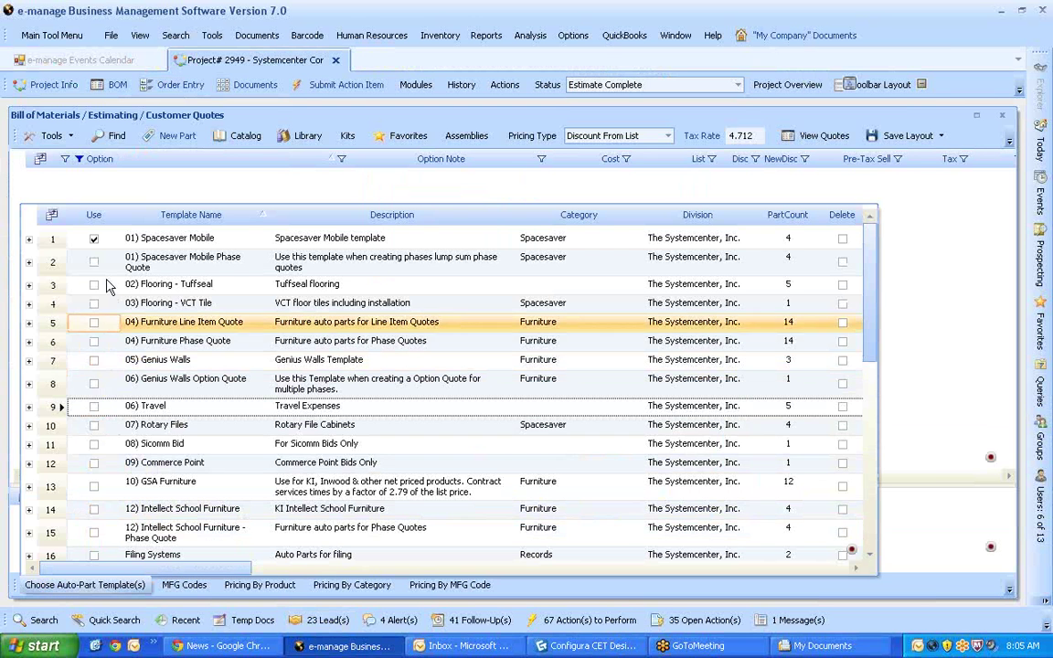
click(95, 240)
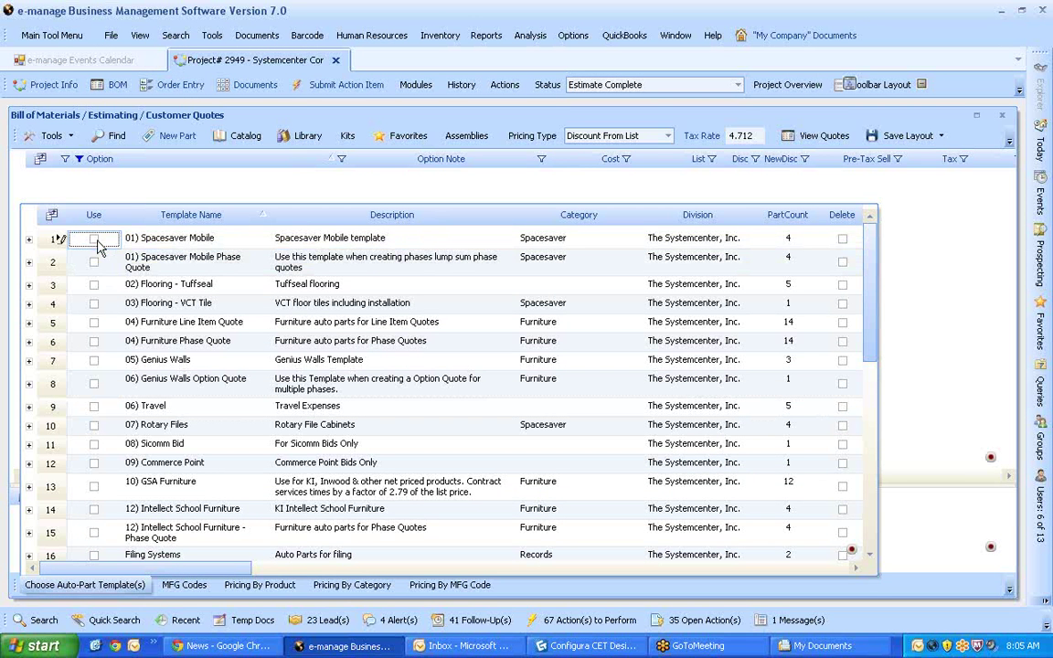
click(94, 324)
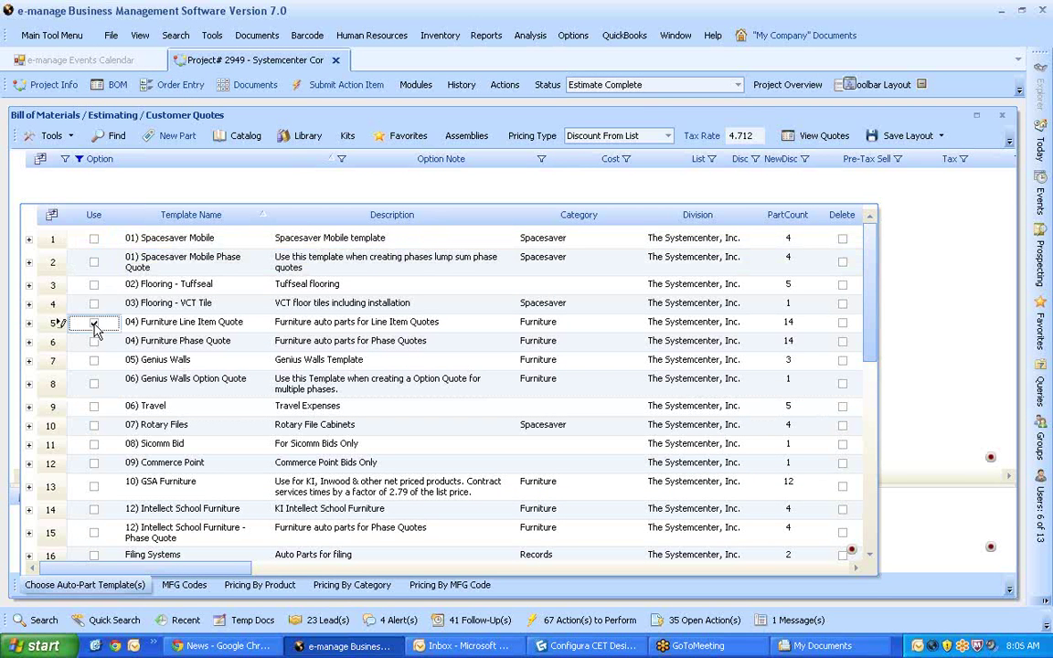
click(102, 198)
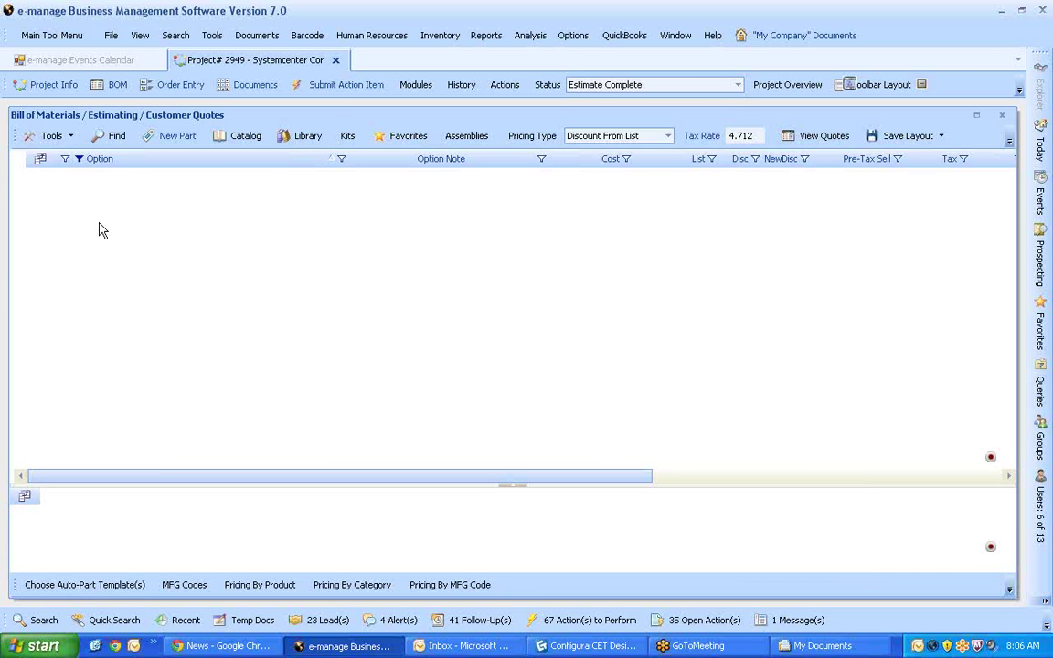
Start a BOM import with the import type set to Configura CET ! .sif File.
click(48, 136)
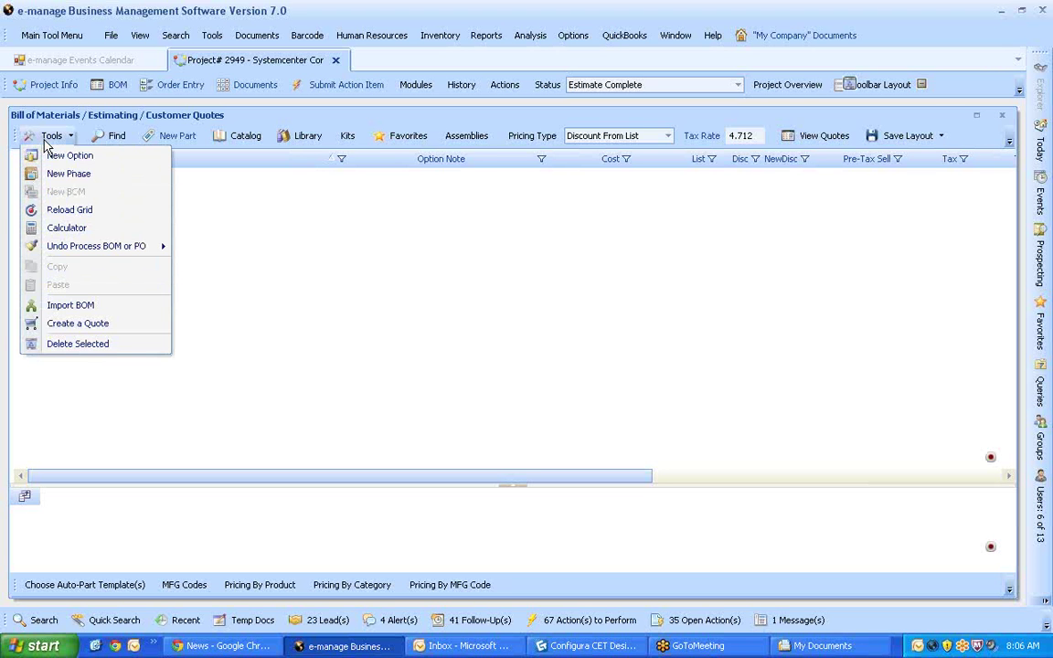
click(61, 305)
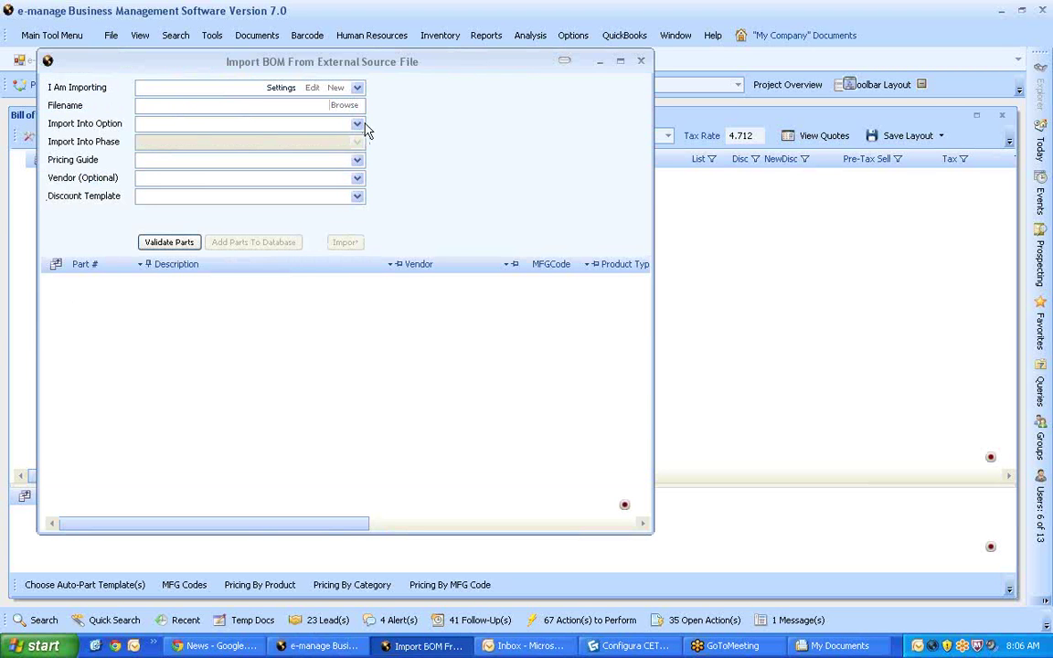
click(358, 88)
scroll(274, 160, down, 2)
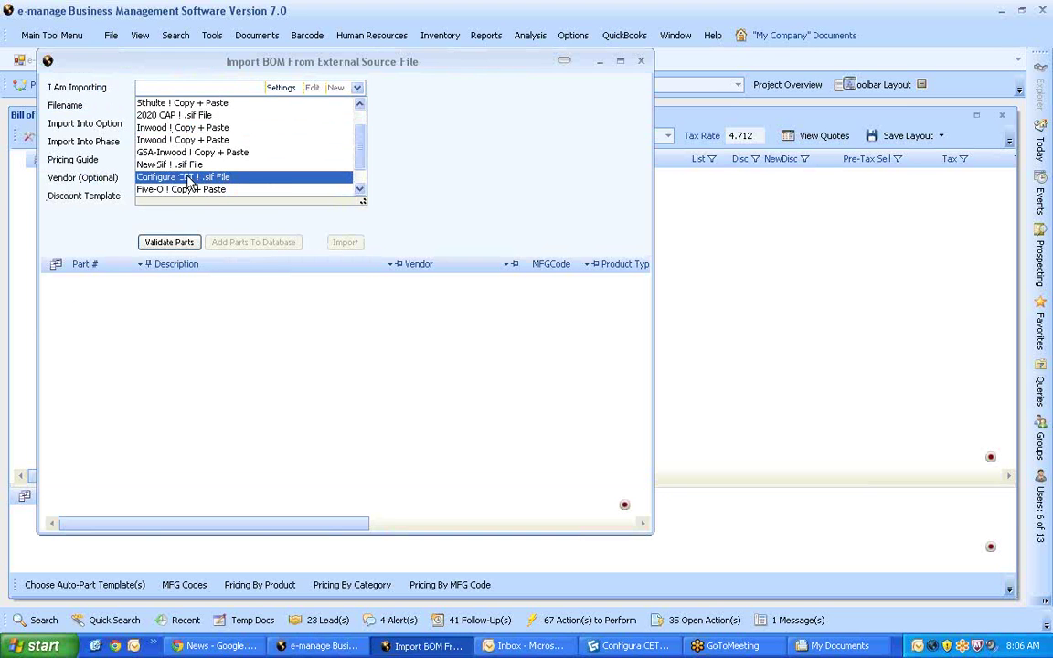
click(188, 179)
Choose the e-manage Test file from the sif folder as the import source.
click(336, 108)
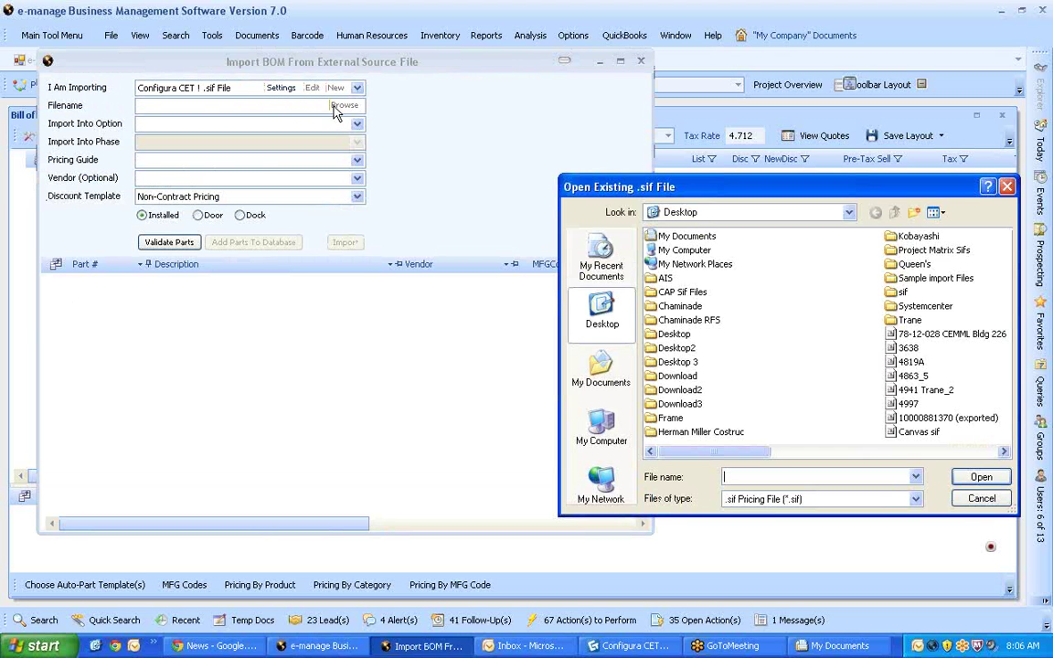
double_click(801, 272)
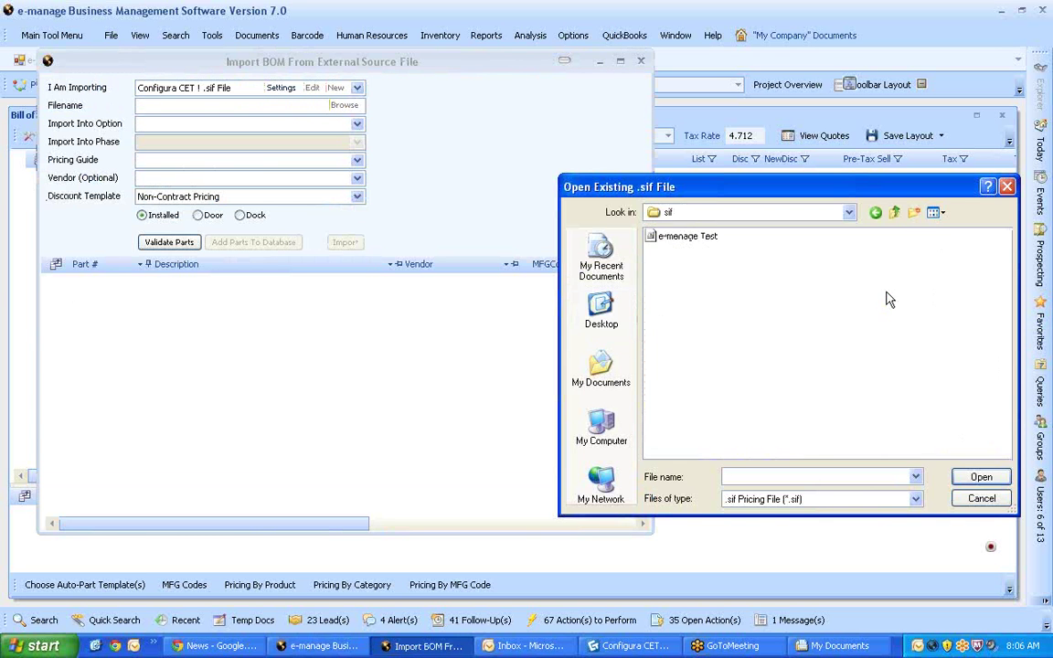
double_click(686, 236)
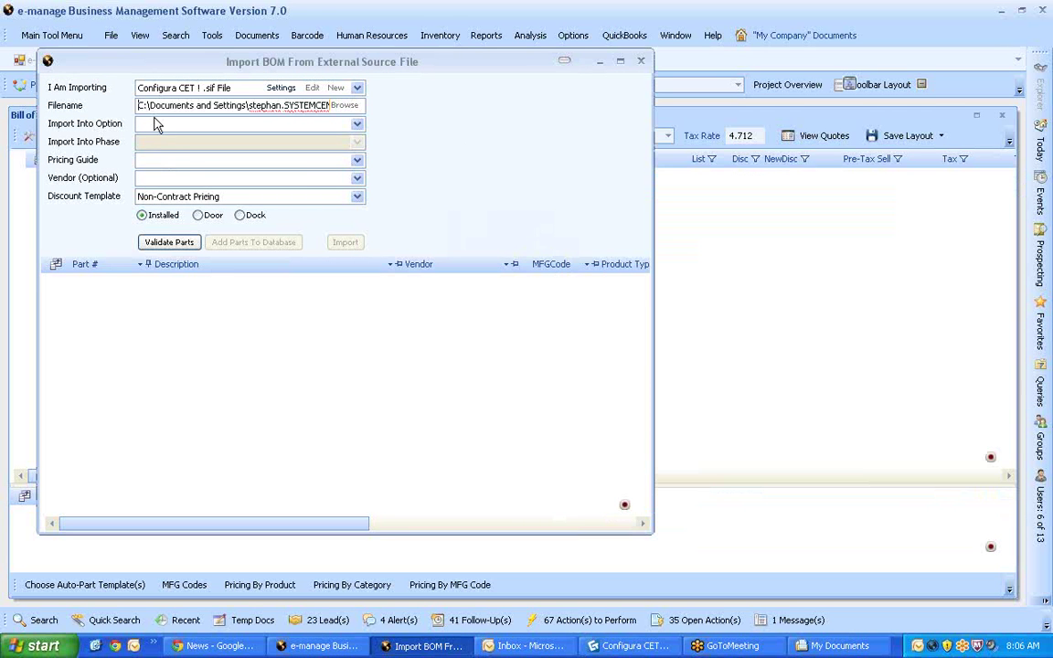
Review the discount template choices and keep Non-Contract Pricing.
click(358, 199)
scroll(223, 242, up, 2)
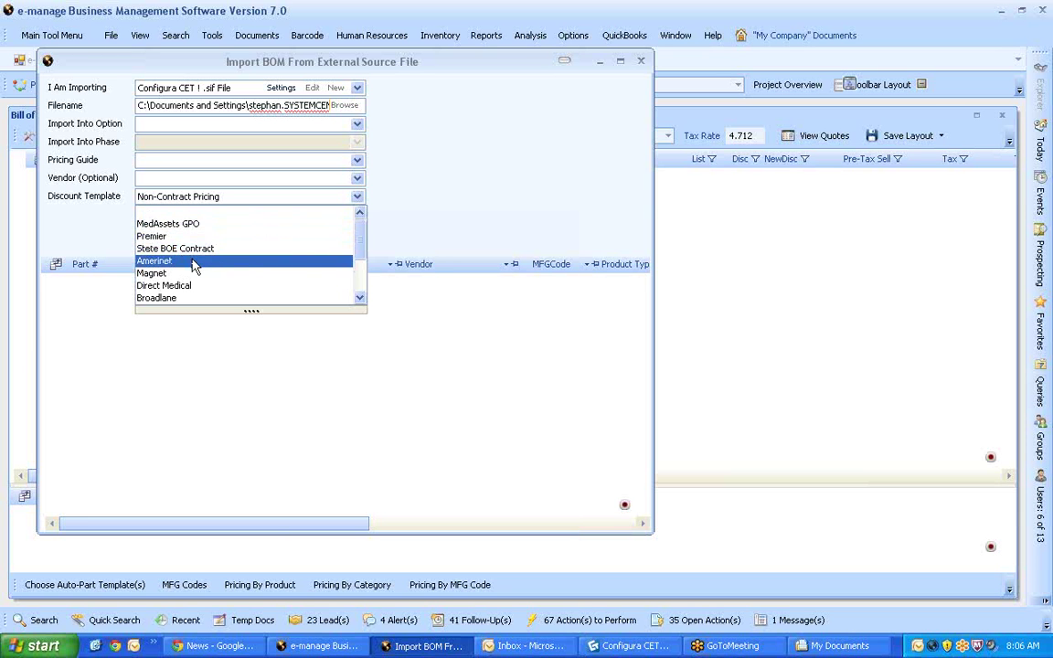
scroll(216, 238, down, 2)
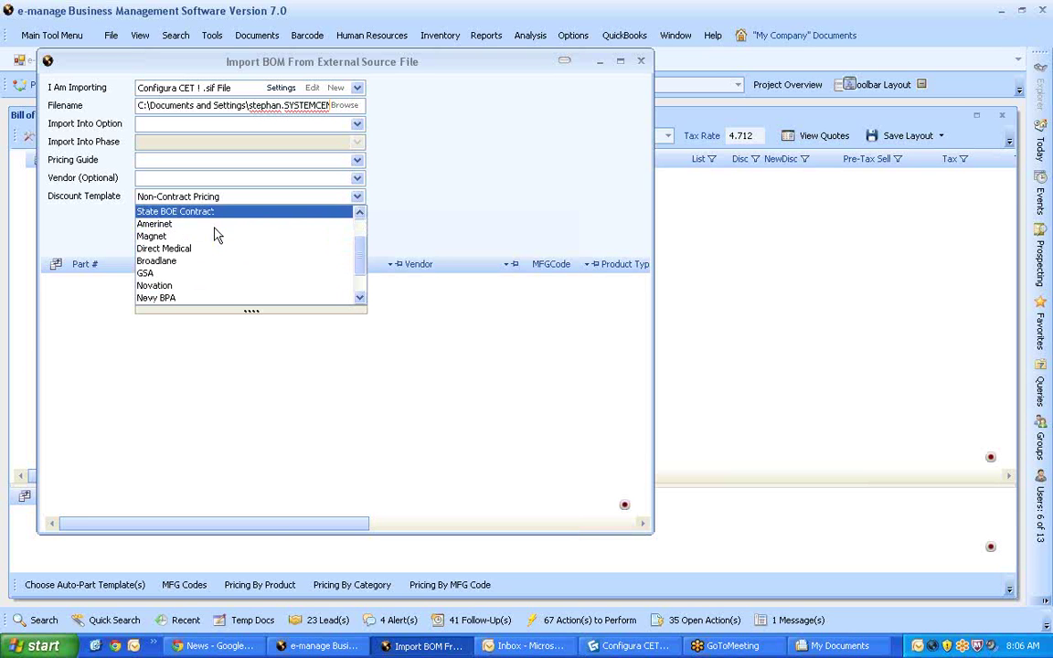
scroll(216, 230, down, 1)
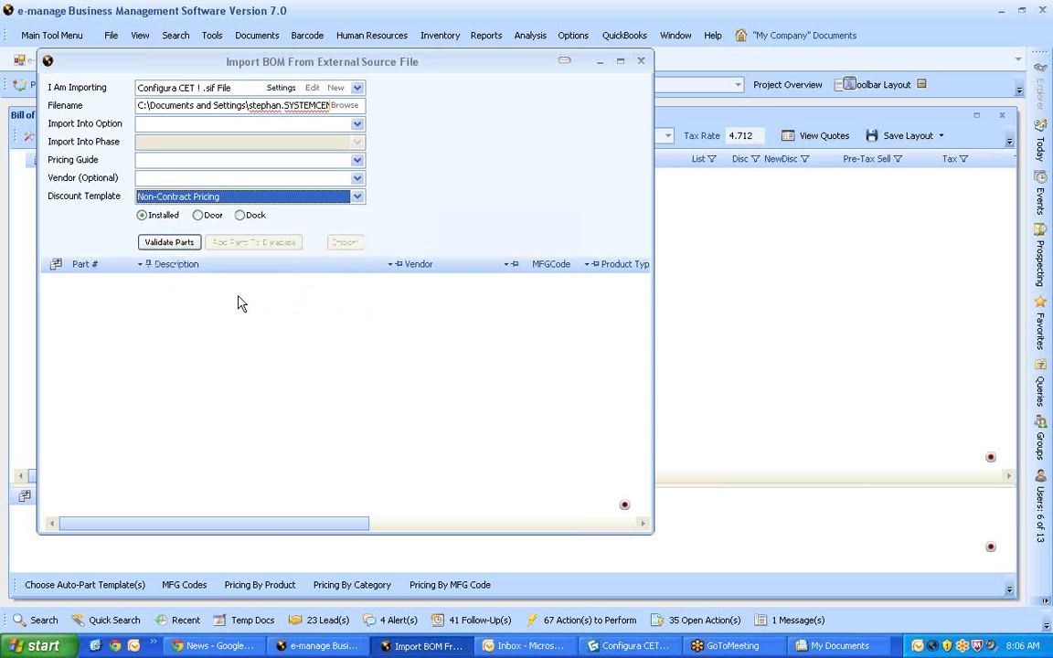
Validate the SIF parts against the database and import them into the BOM.
click(169, 241)
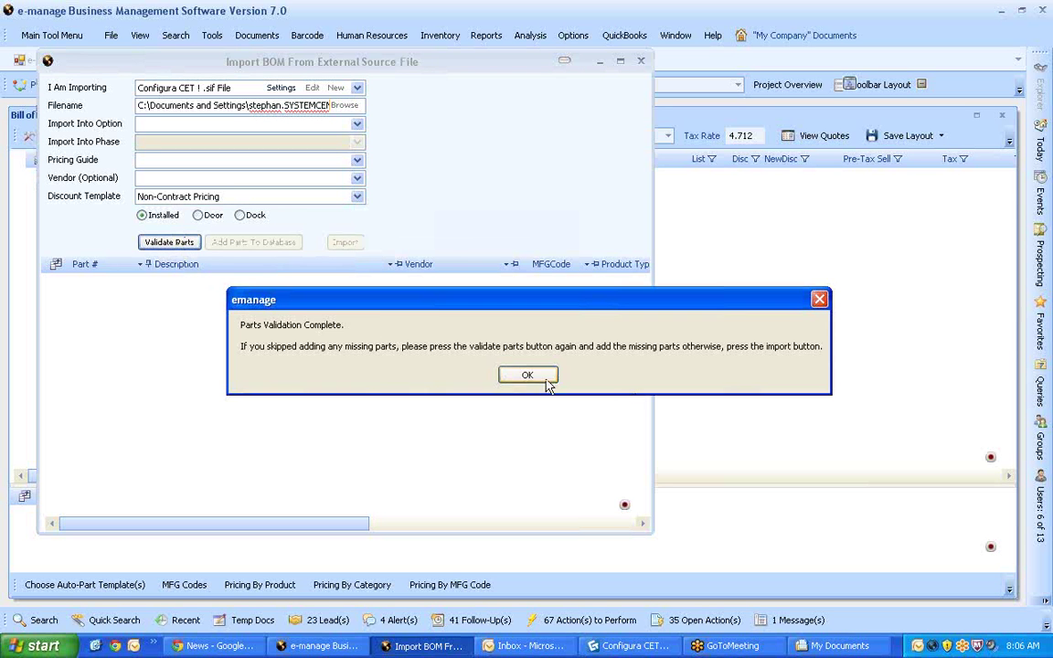
click(531, 377)
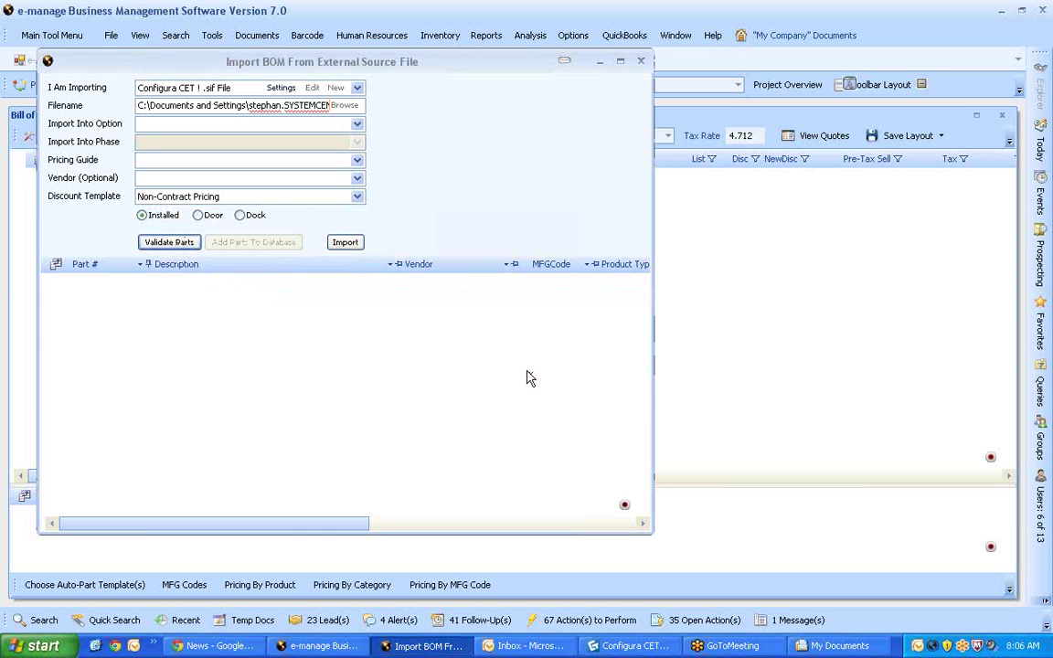
click(344, 242)
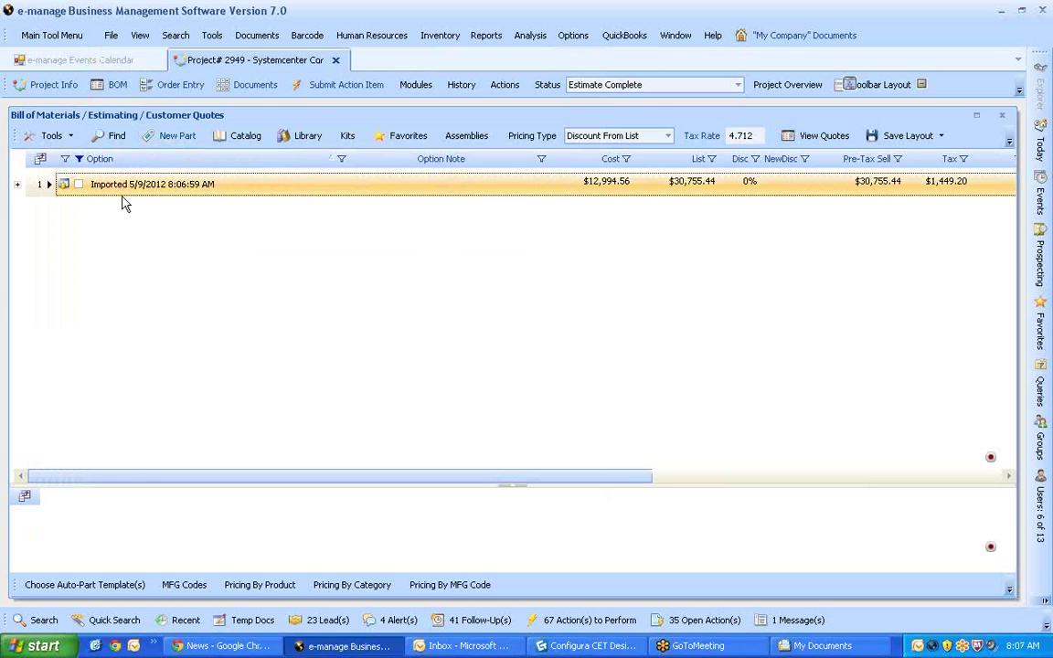
Expand the Imported option to reveal 99) Contract Services, Desk #1 and Desk #2 phases.
click(17, 186)
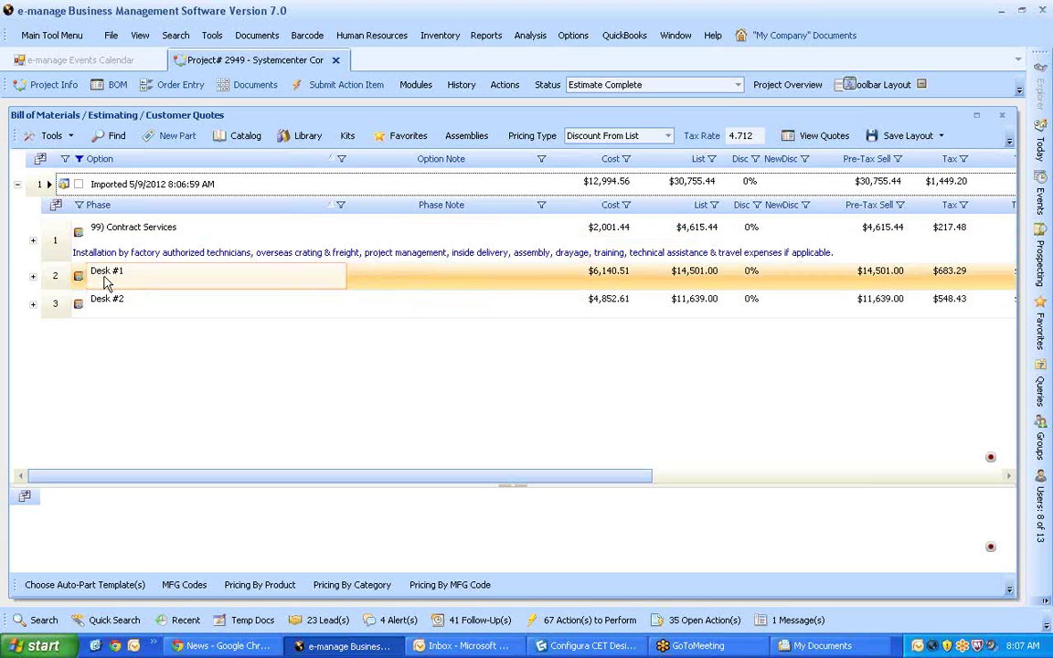
Show Desk #1's parts, like VZGC-0000 glass clips and VZCL-3400-A trim, then check the other phases.
click(47, 277)
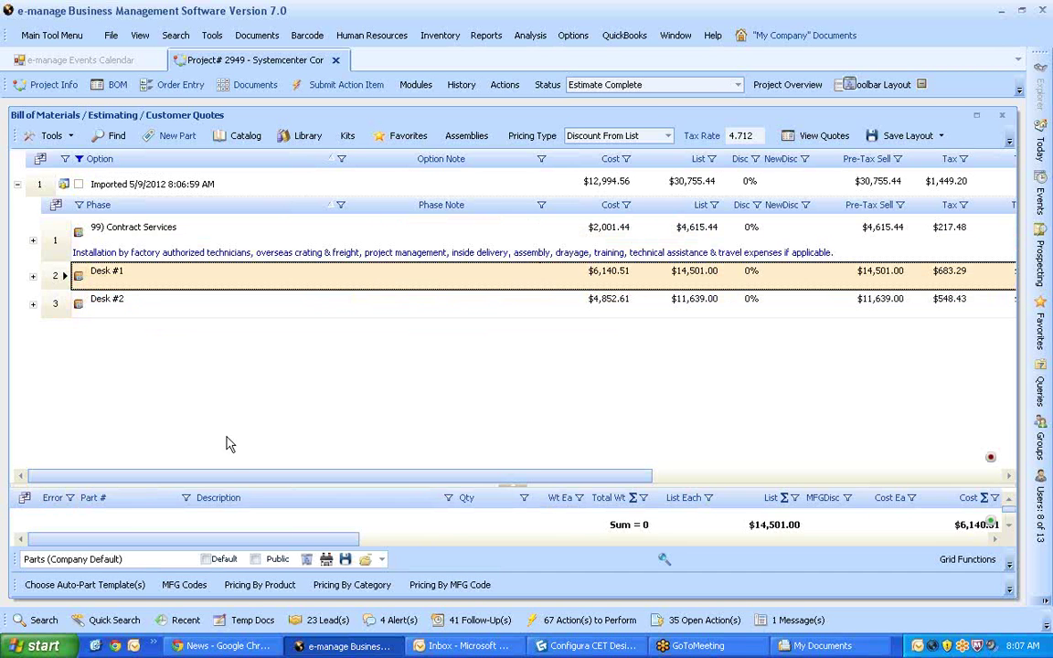
drag(231, 485, 231, 294)
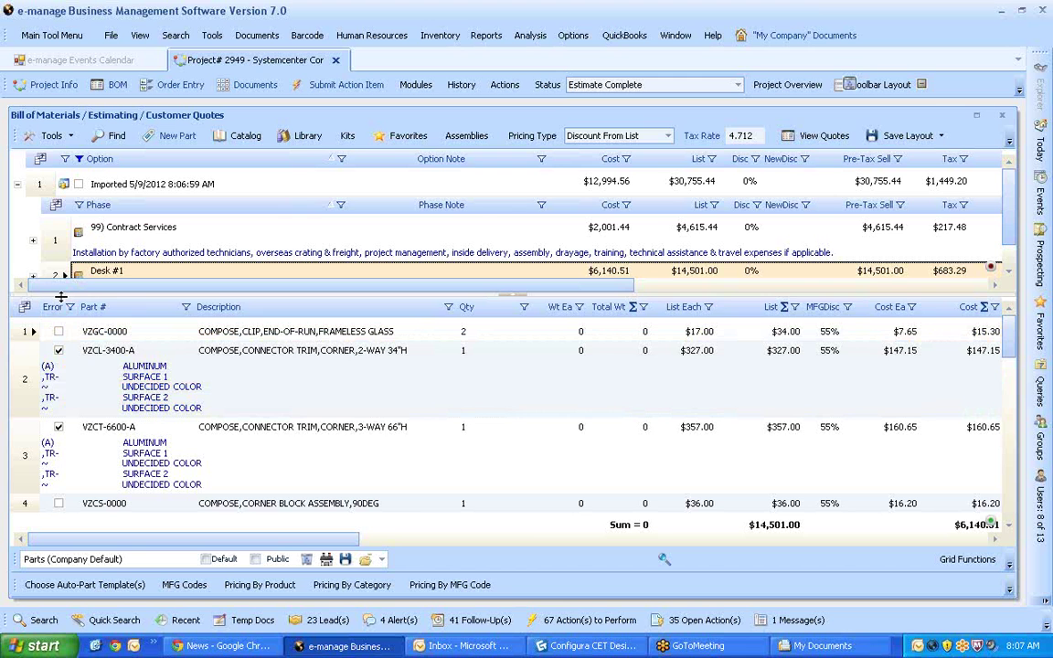
drag(59, 301, 55, 395)
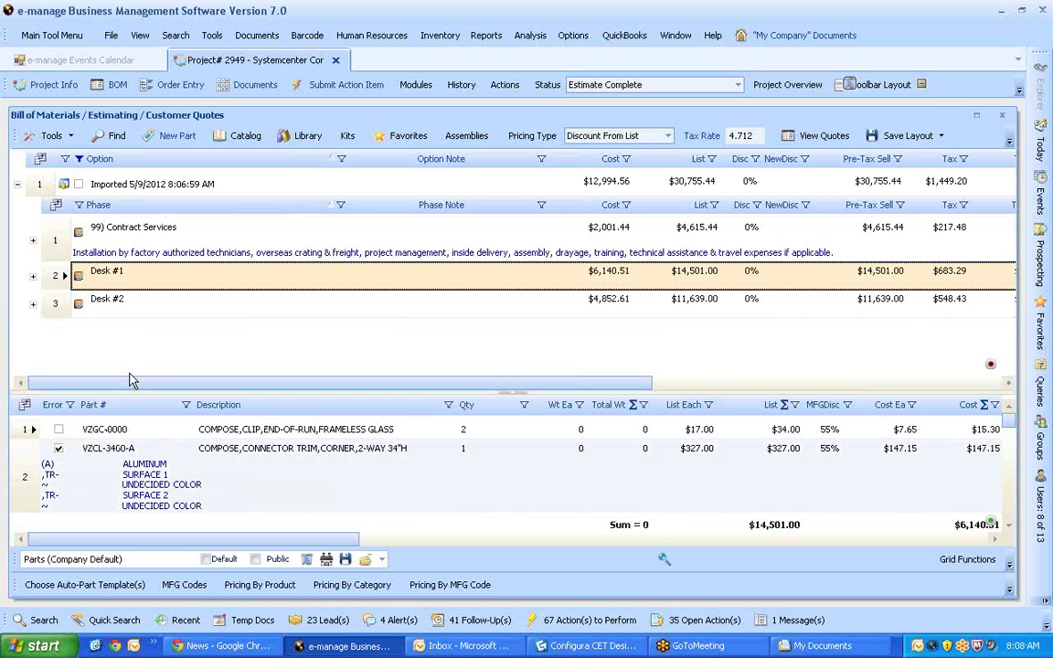
click(128, 272)
ctrl+click(129, 243)
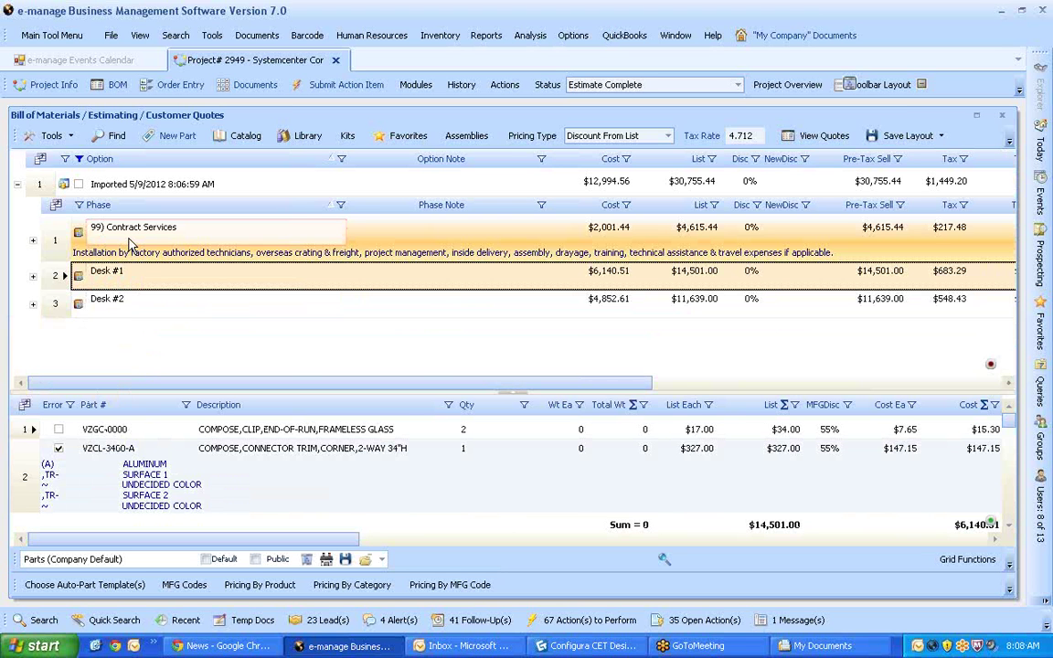
click(171, 301)
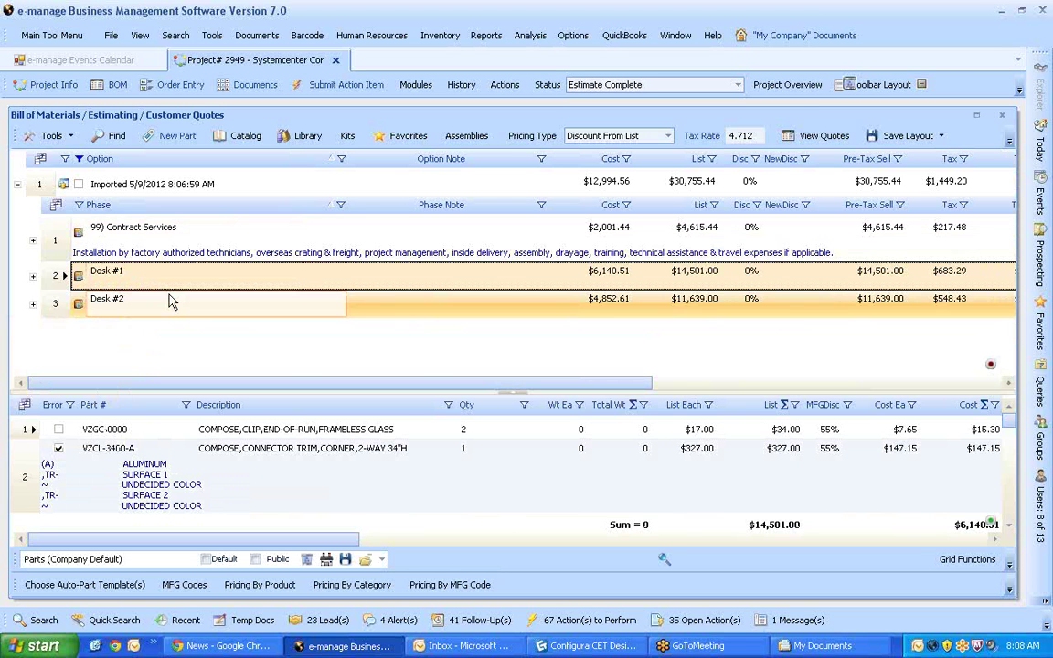
ctrl+click(173, 305)
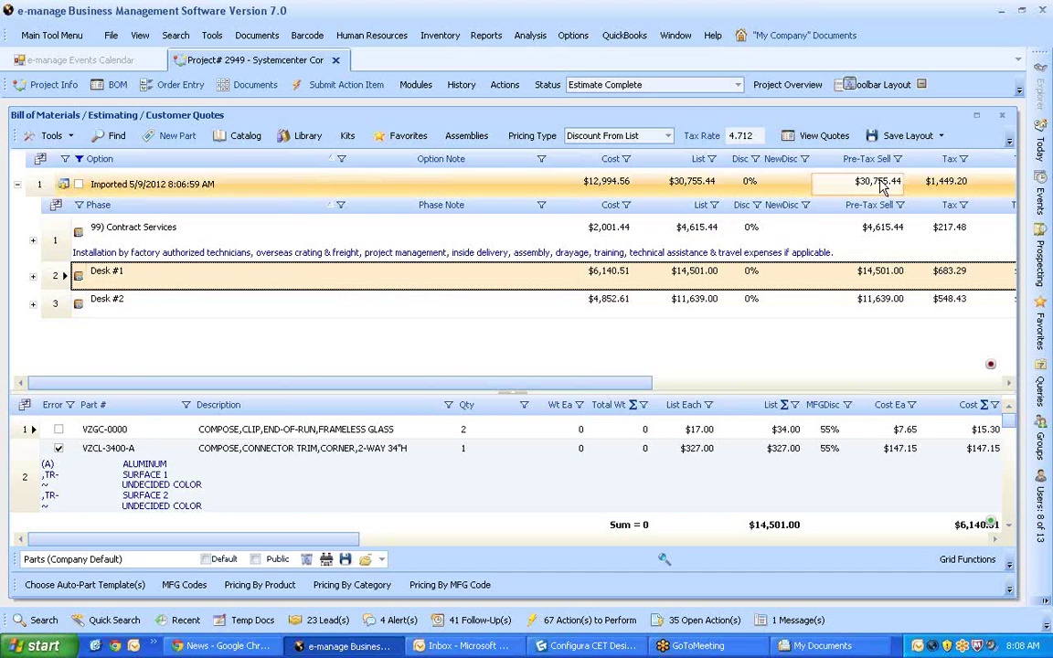